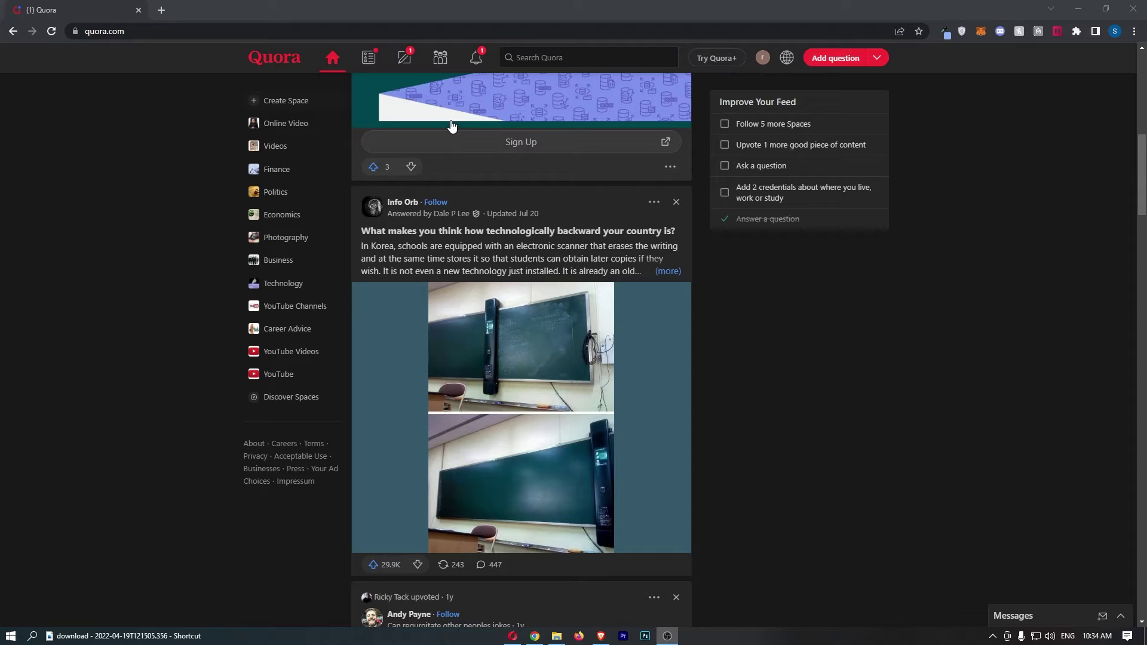
Reach the Account Settings page from the profile menu and highlight the current email
left_click(764, 57)
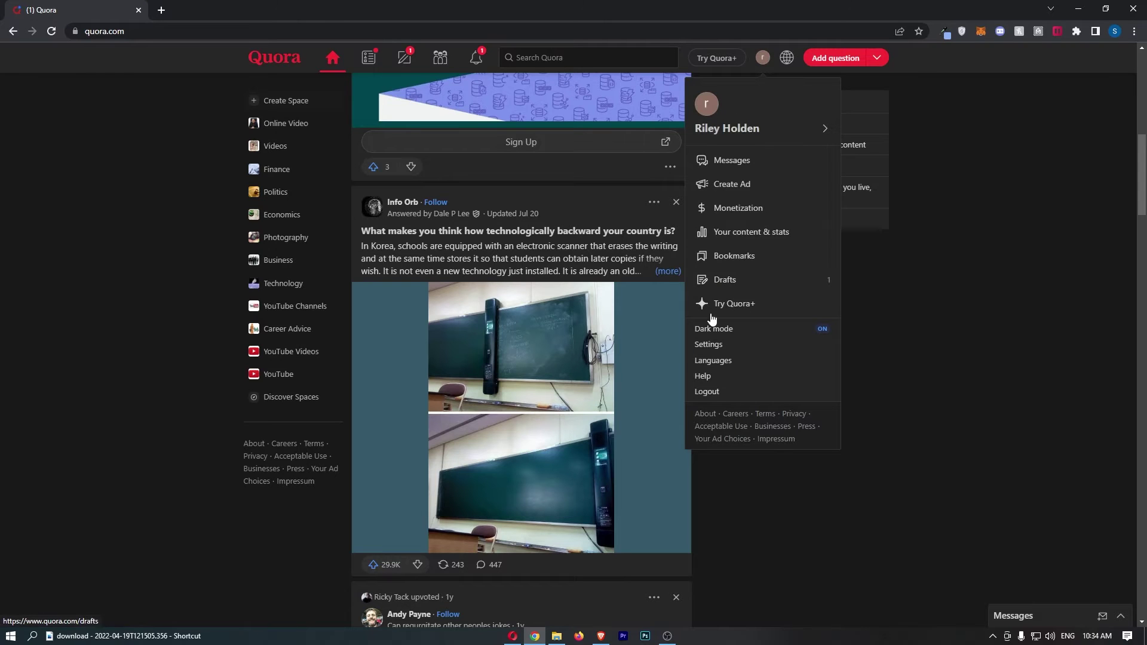
left_click(706, 349)
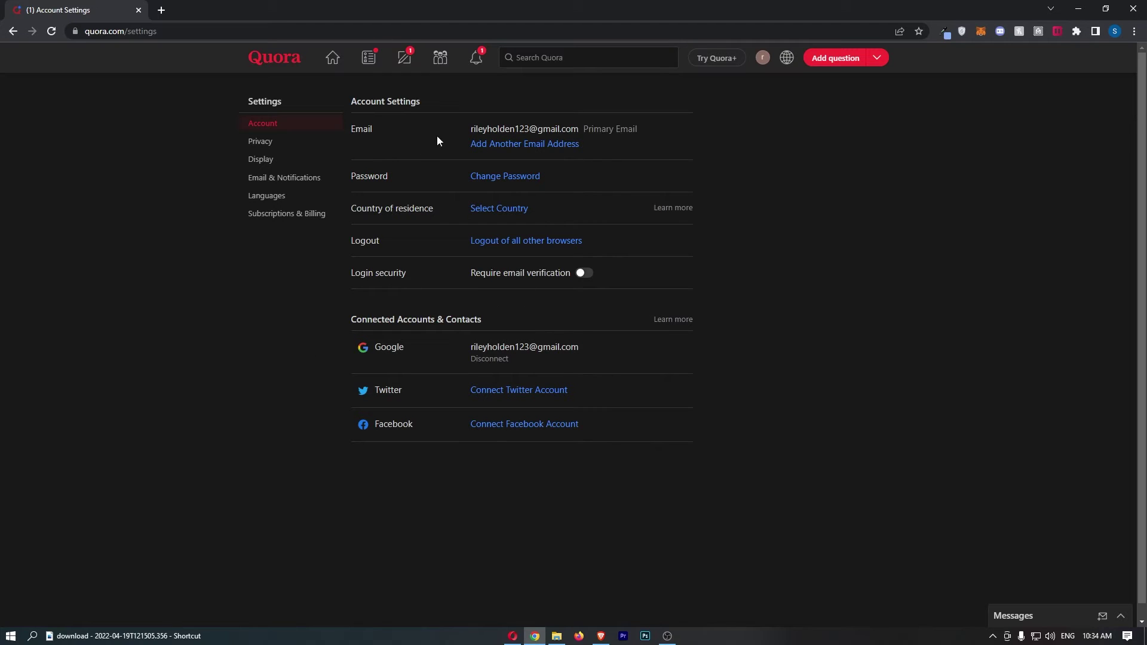
left_click_drag(412, 148, 602, 161)
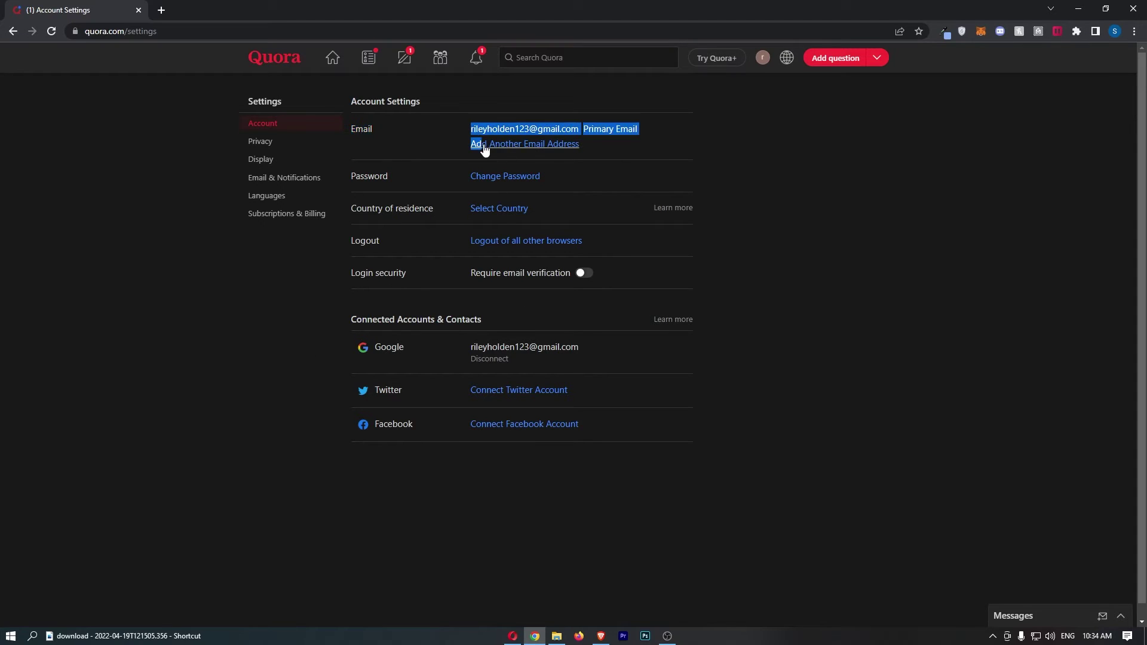
Submit a second email address under Add Another Email Address
left_click(603, 161)
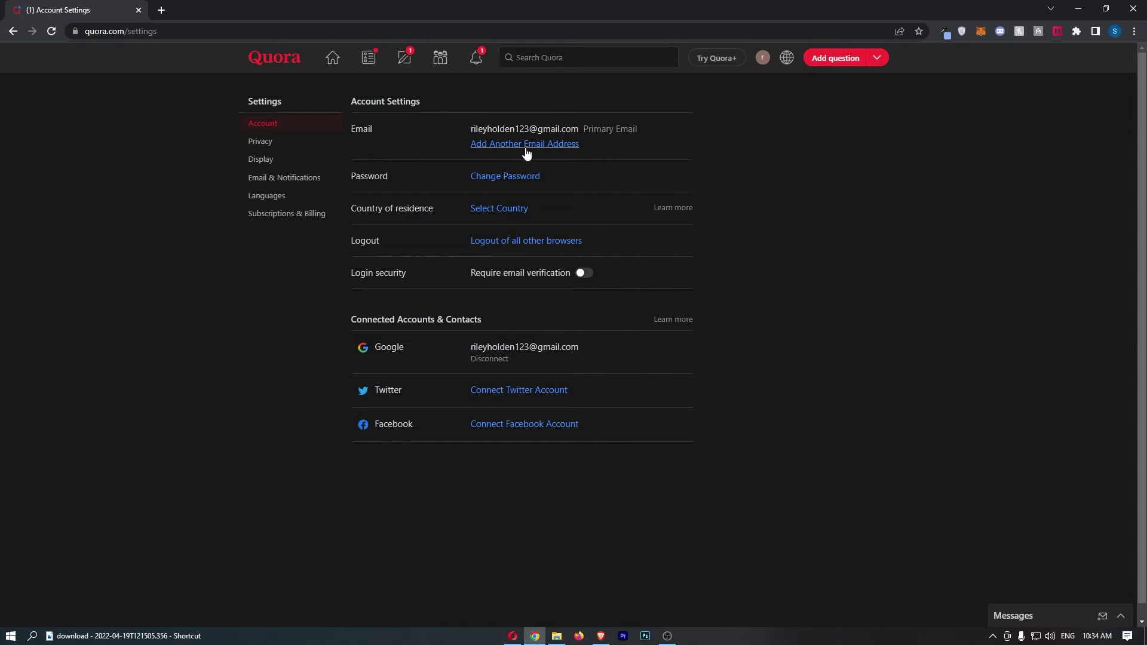
left_click(527, 145)
left_click(522, 163)
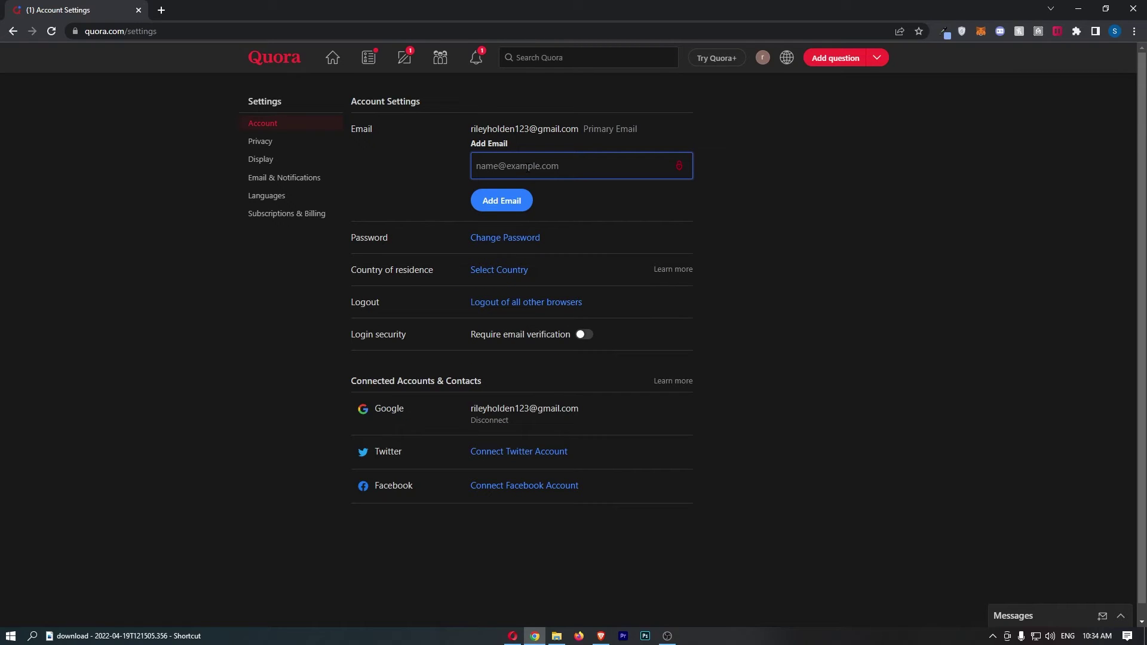
left_click(507, 199)
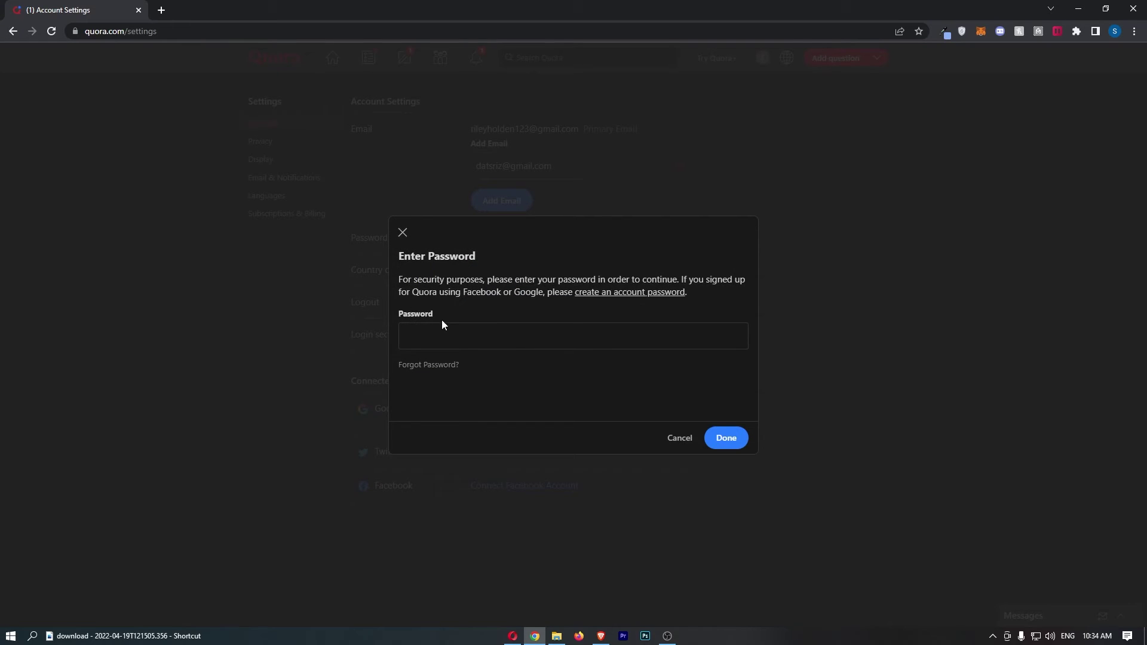
Confirm the account password in the verification prompt
left_click(484, 330)
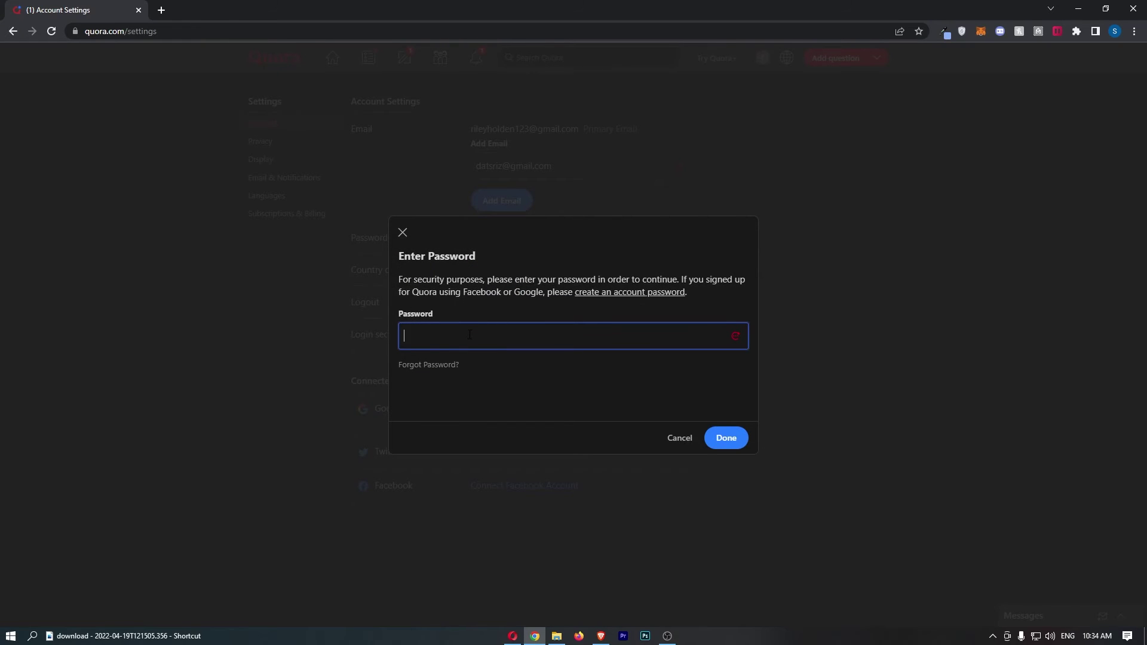
key("ctrl+v")
left_click(717, 441)
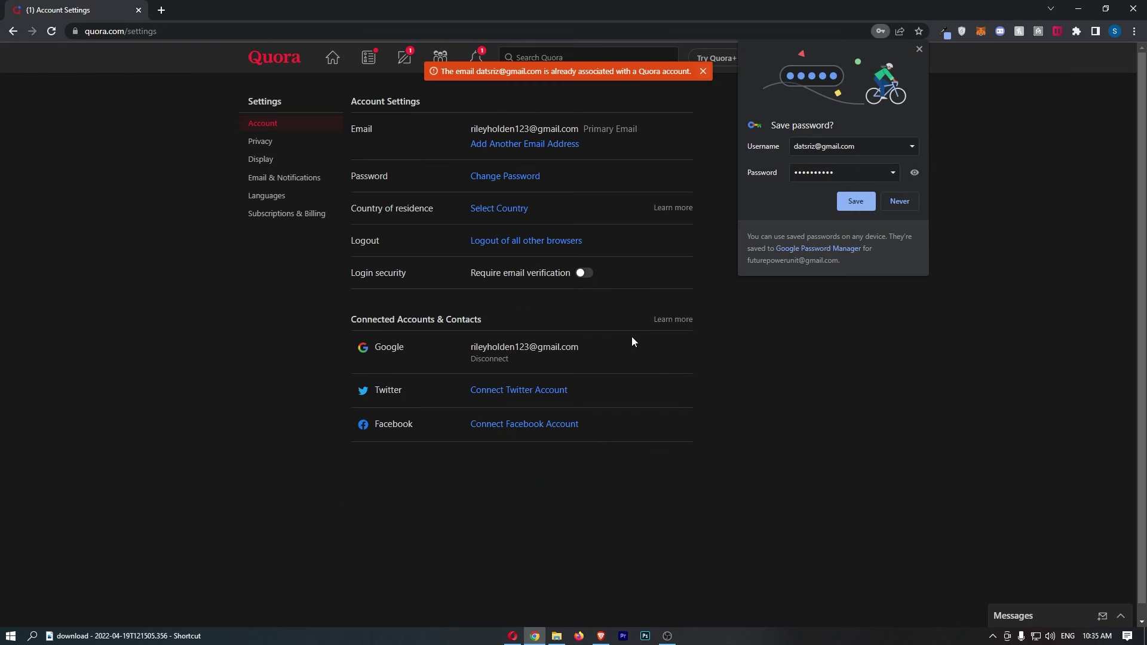
Add the different email as an unconfirmed address and switch to Firefox to check mail
left_click(901, 203)
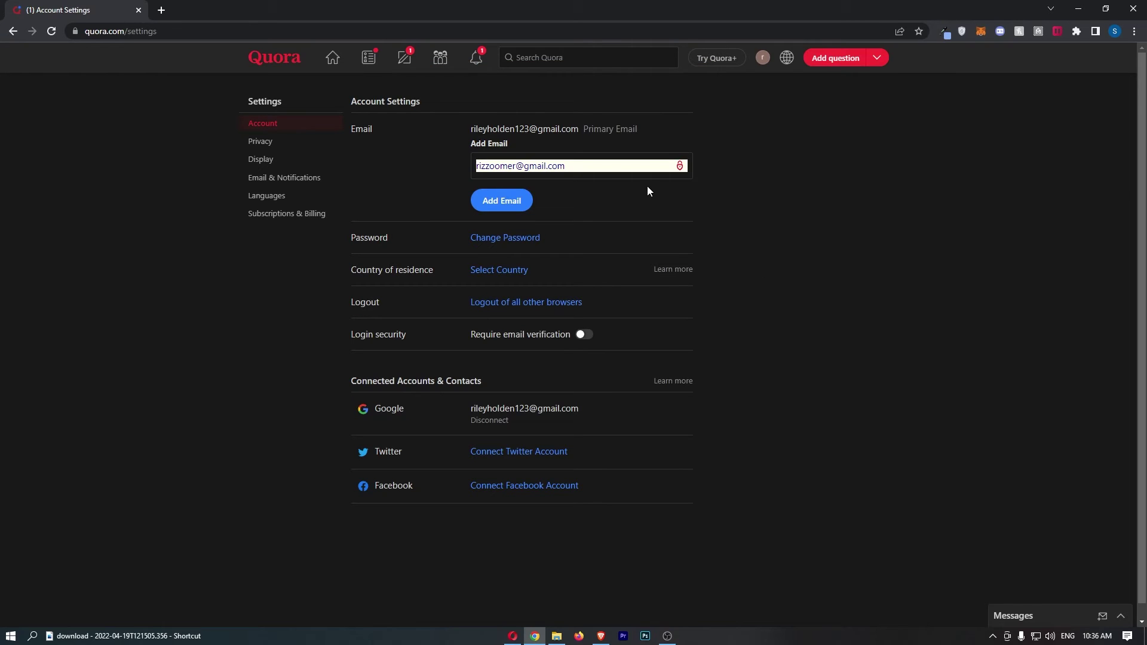
left_click(499, 200)
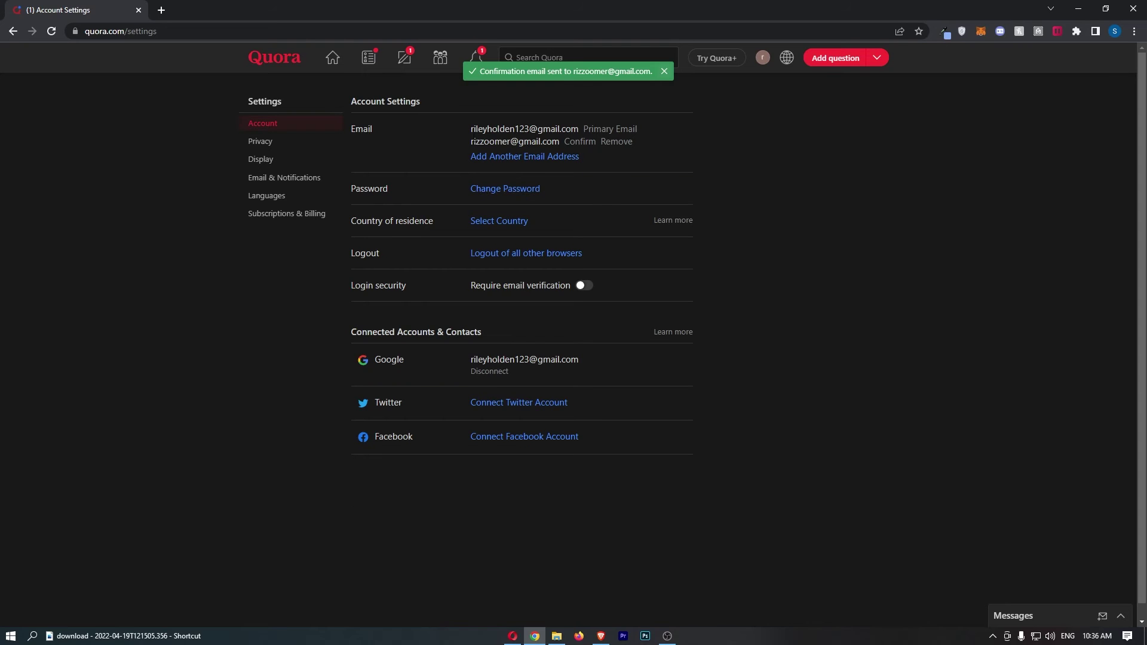
left_click_drag(470, 143, 579, 161)
left_click(696, 165)
left_click(579, 635)
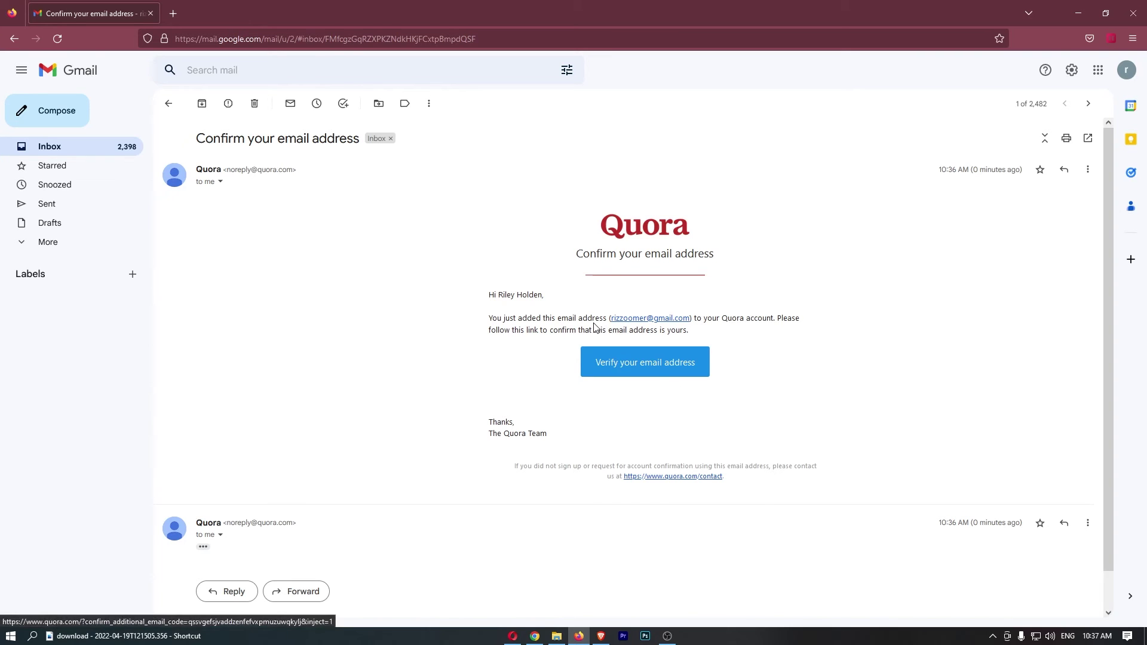
Copy Quora's verification link from the Gmail confirmation message
right_click(619, 360)
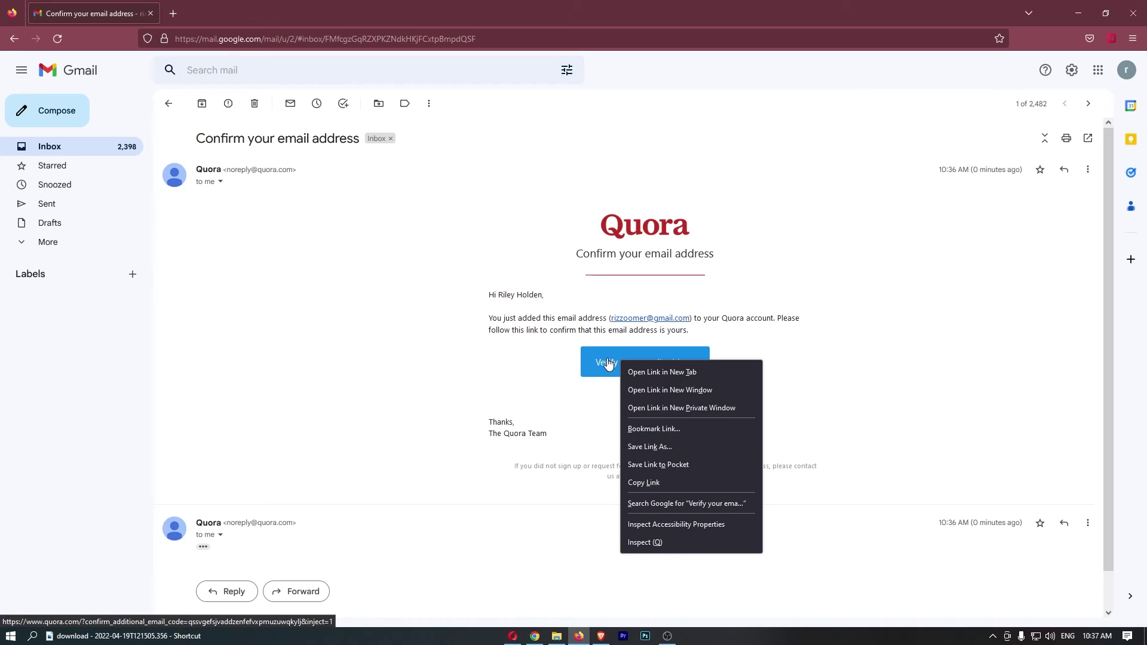
left_click(662, 481)
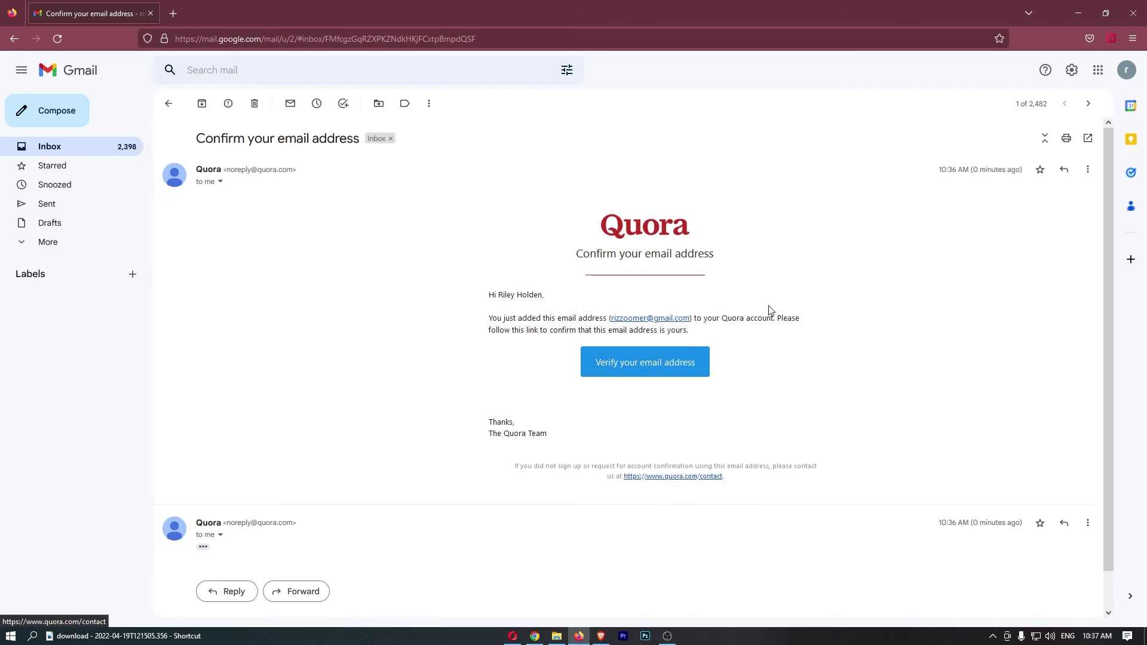
left_click(1078, 12)
Load the verification link in a new Chrome tab, then return to the settings tab
left_click(161, 9)
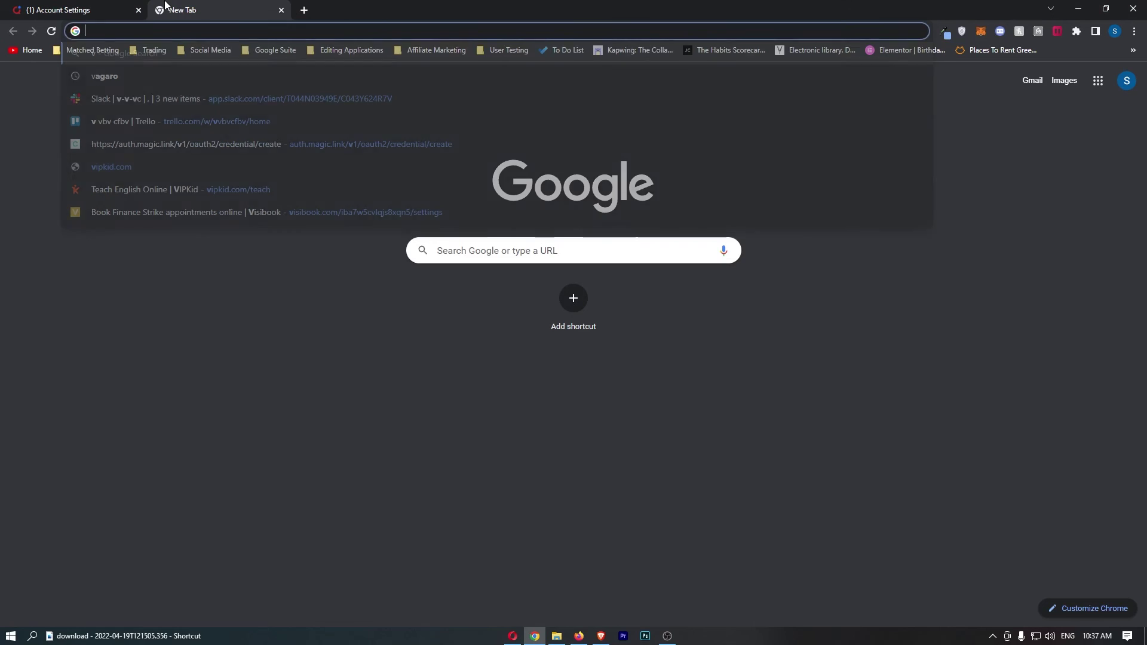
key("ctrl+v")
key("Return")
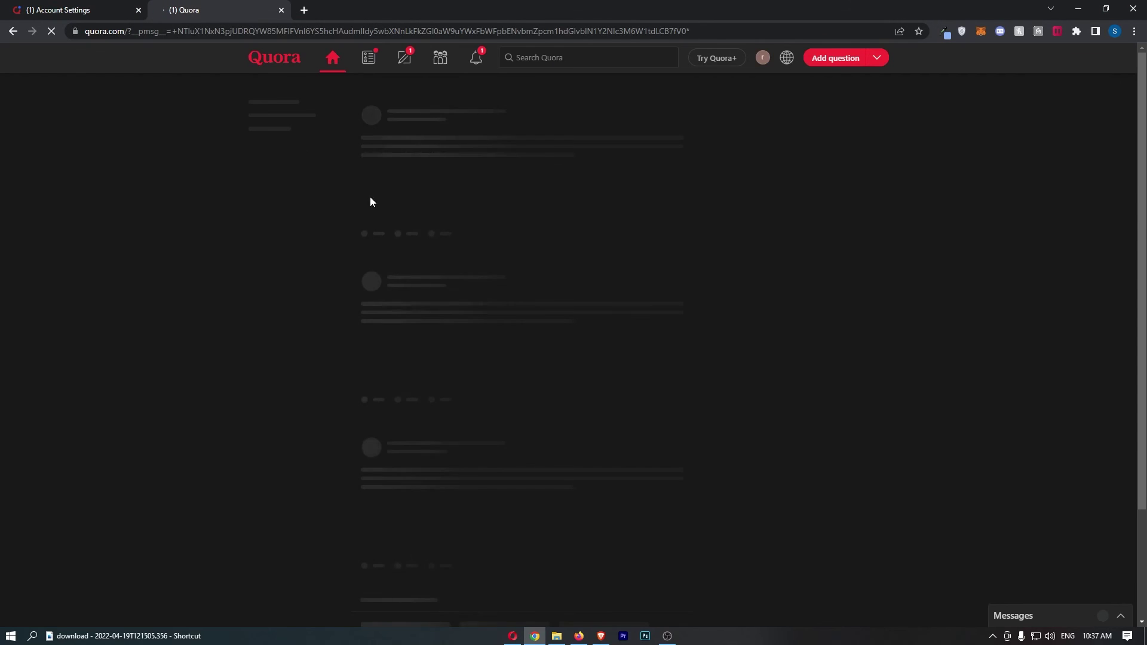
key("ctrl+1")
left_click(280, 10)
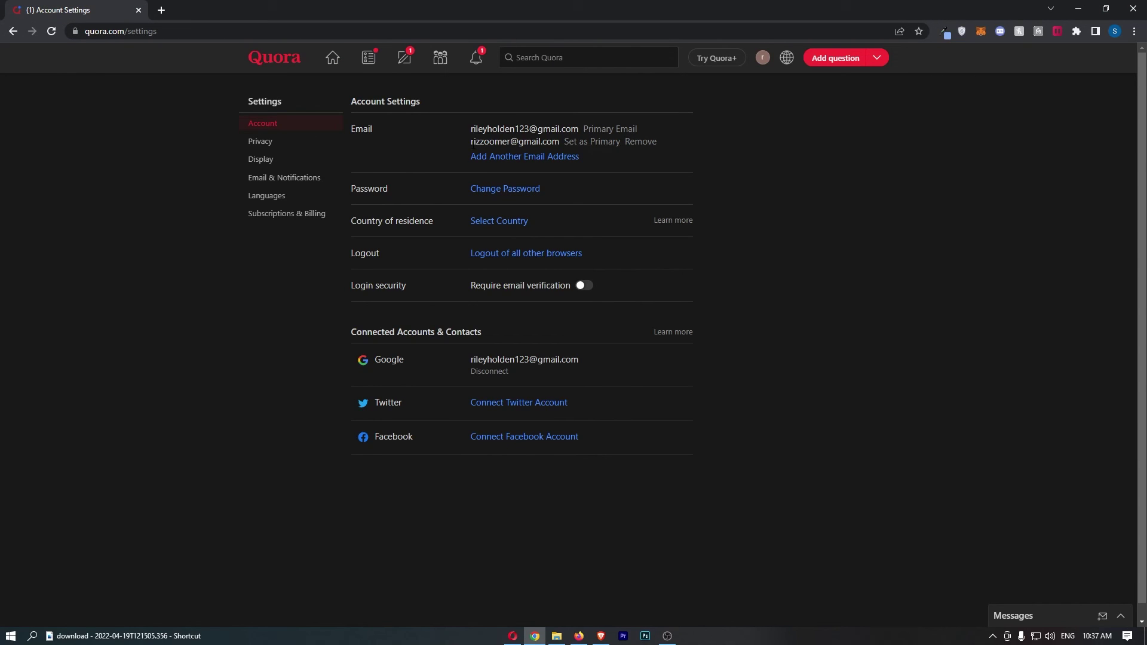
Set the new email as primary and remove the old email from the account
left_click(598, 144)
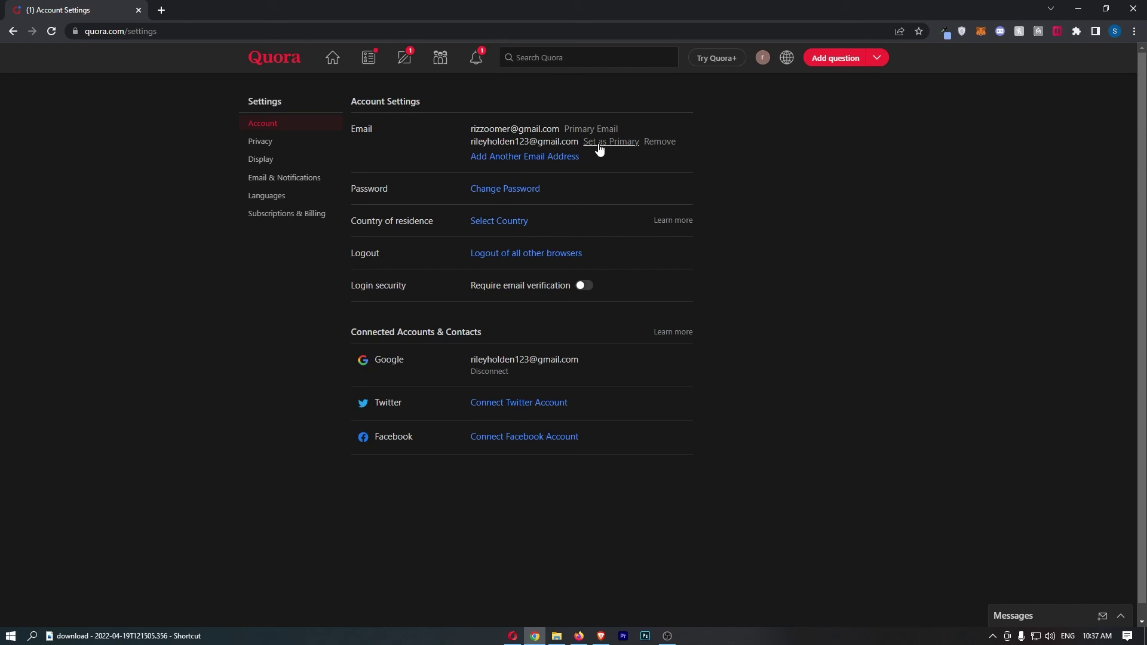
mouse_move(469, 138)
left_mouse_down()
mouse_move(579, 143)
mouse_move(447, 135)
left_mouse_up()
left_click(672, 140)
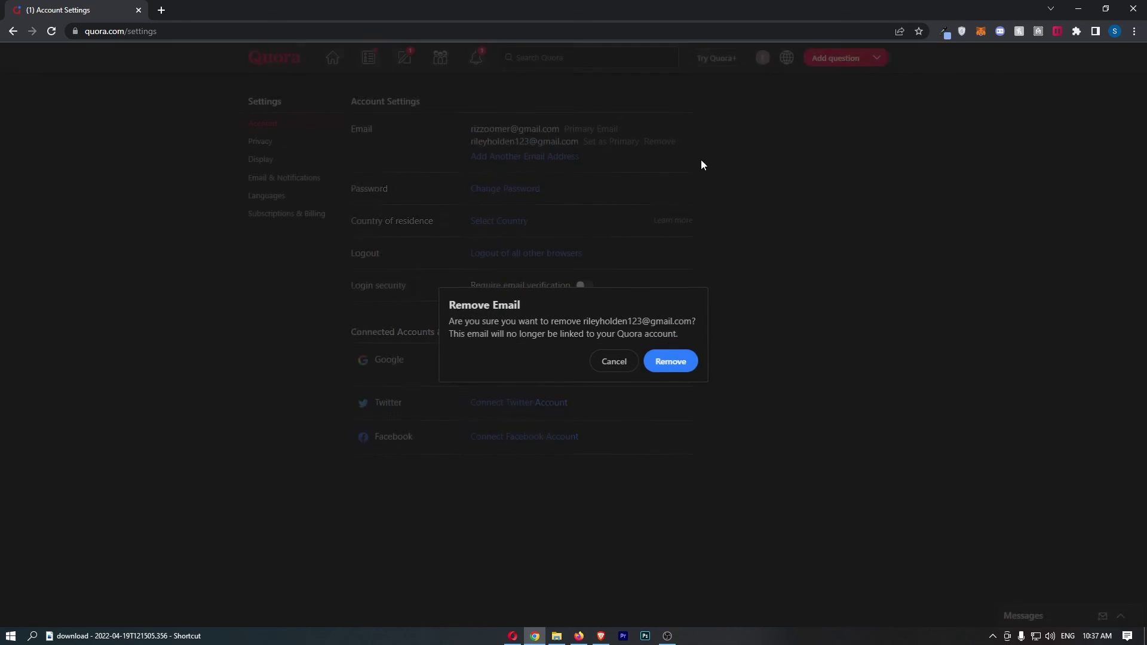
left_click(670, 365)
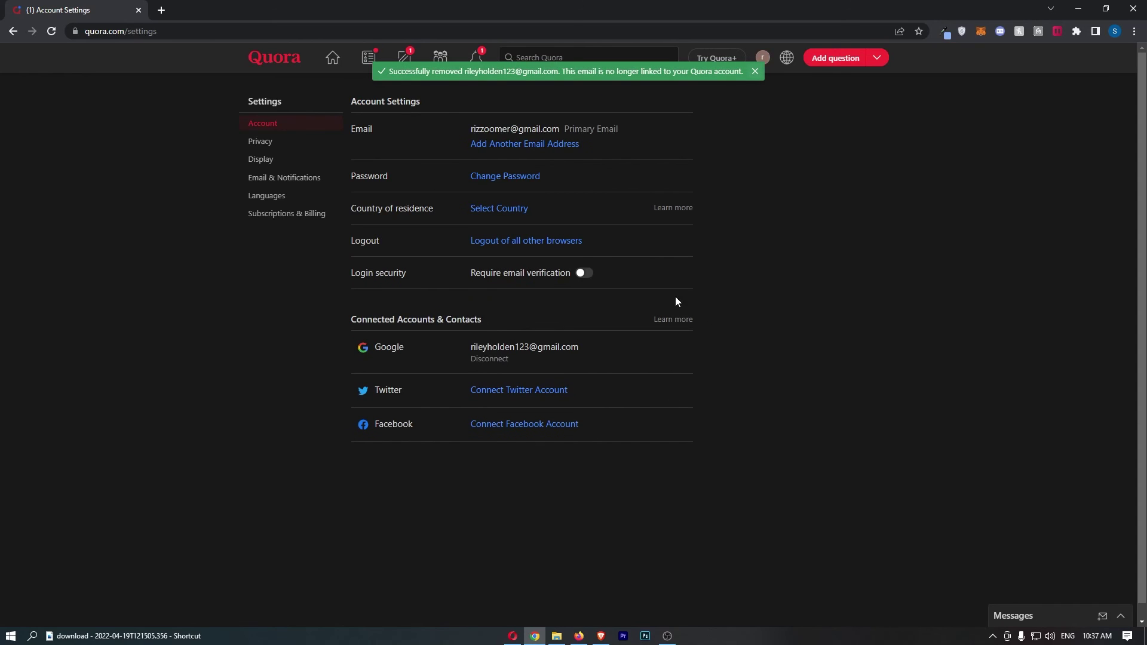